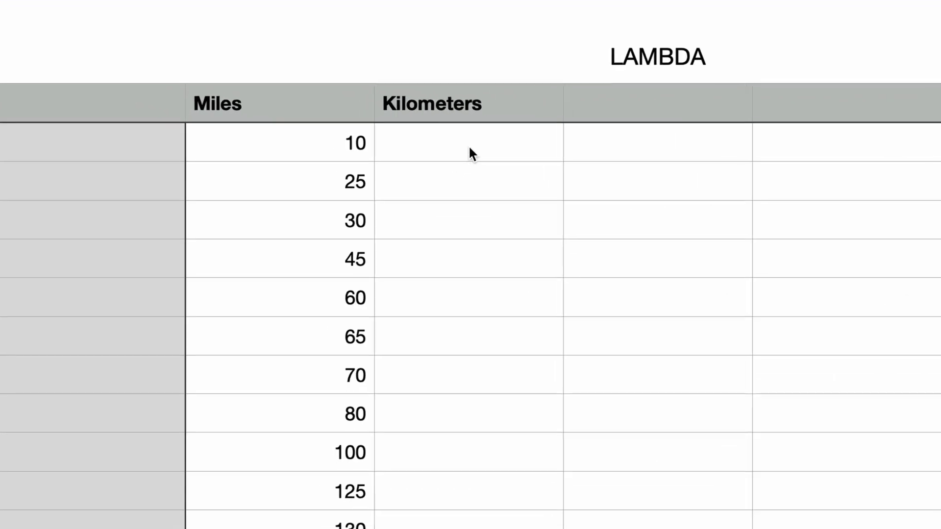
# Step: Start a LAMBDA formula in Kilometers cell C2 with its parameter named miles
pyautogui.click(470, 149)
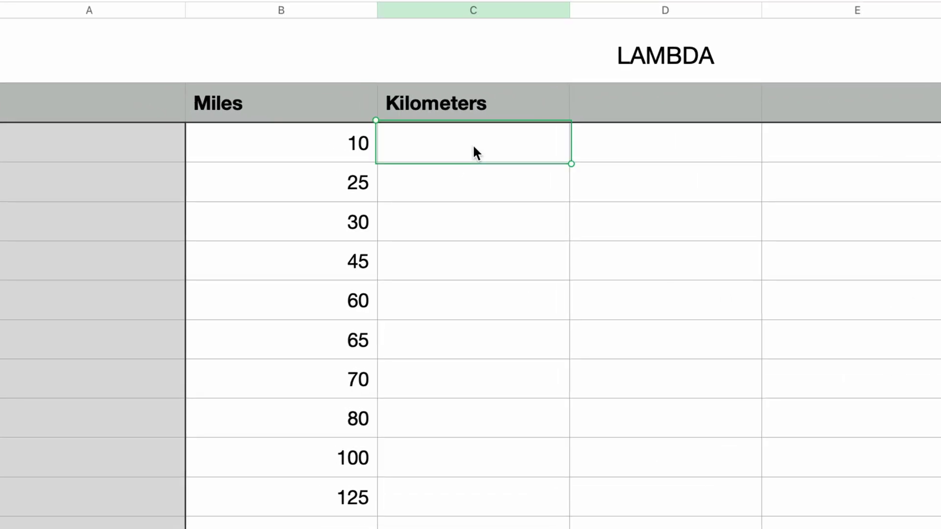
pyautogui.press('=')
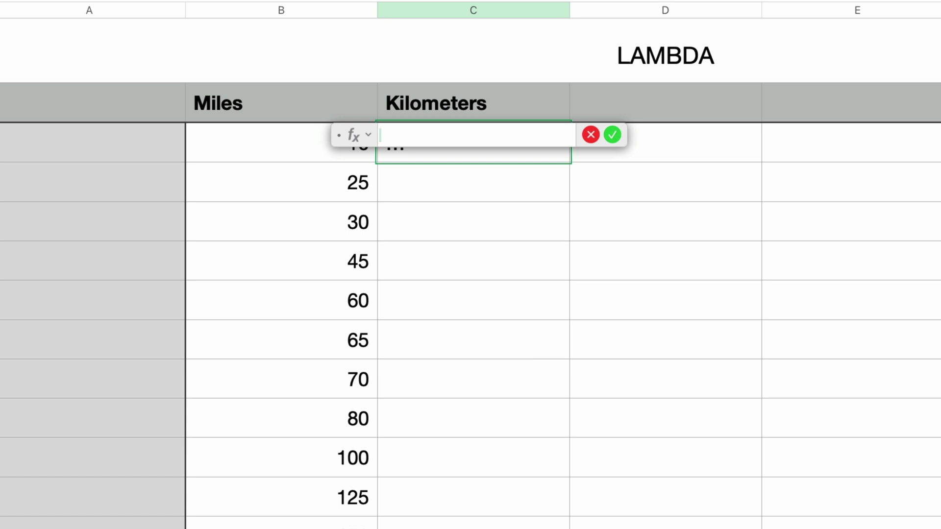
pyautogui.write('LAMBDA')
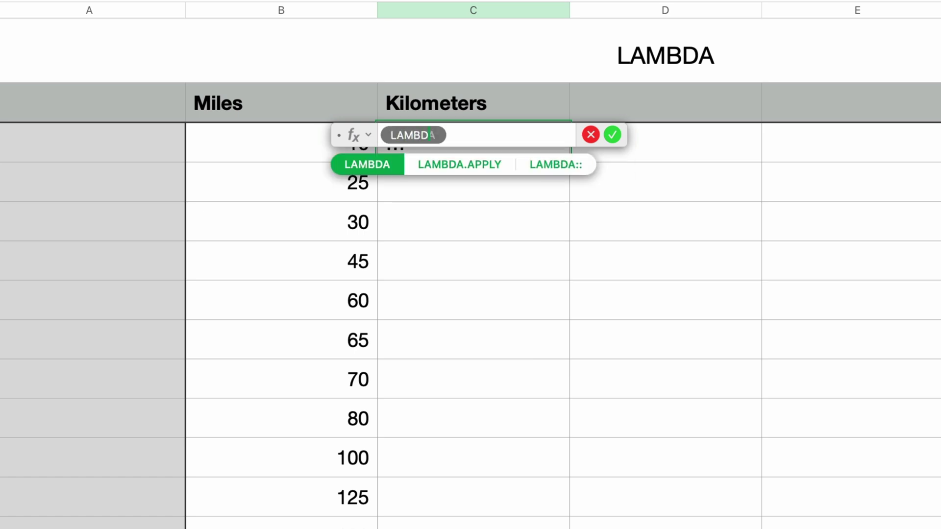
pyautogui.press('Return')
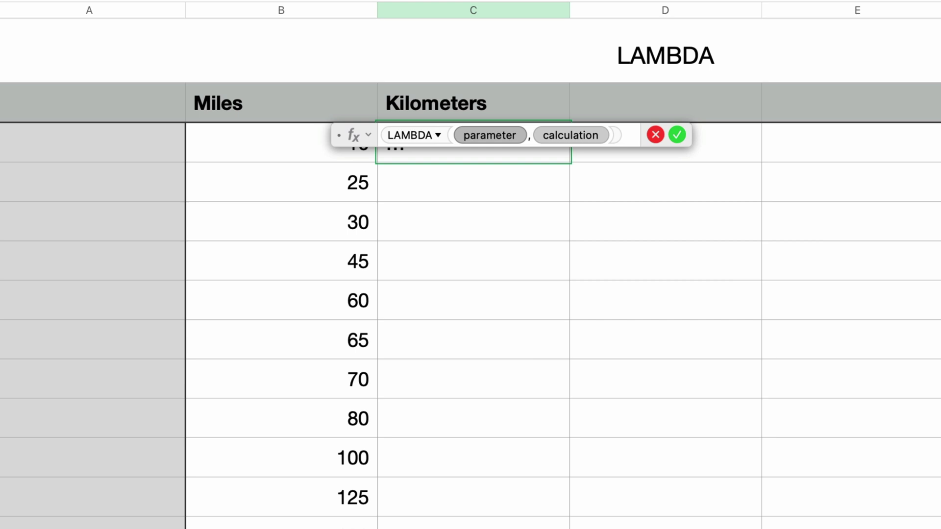
pyautogui.write('miles')
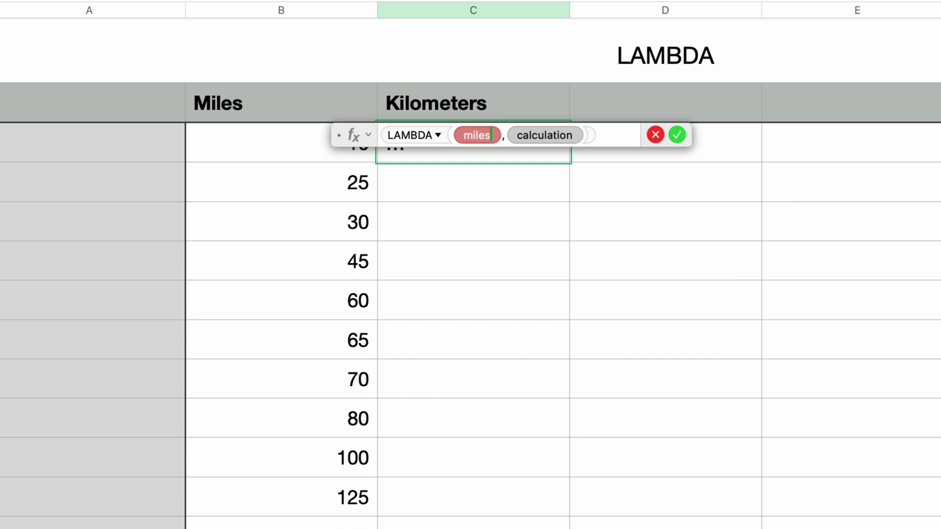
# Step: Set the LAMBDA's calculation to miles*1.609 and commit the formula in C2
pyautogui.press('Tab')
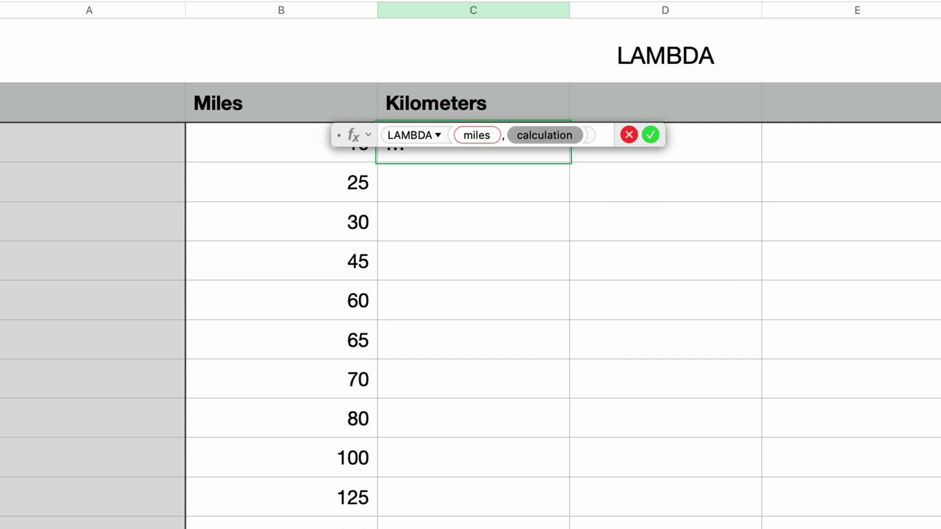
pyautogui.write('miles')
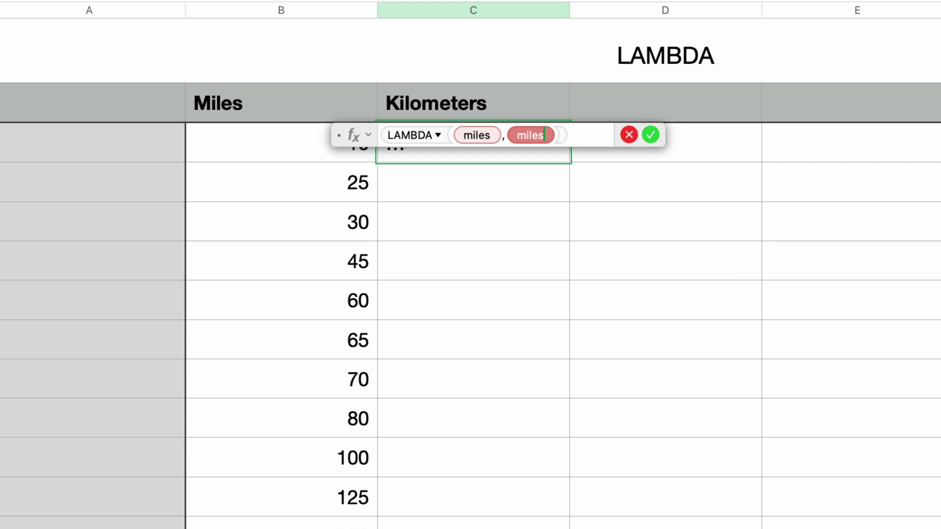
pyautogui.write('*')
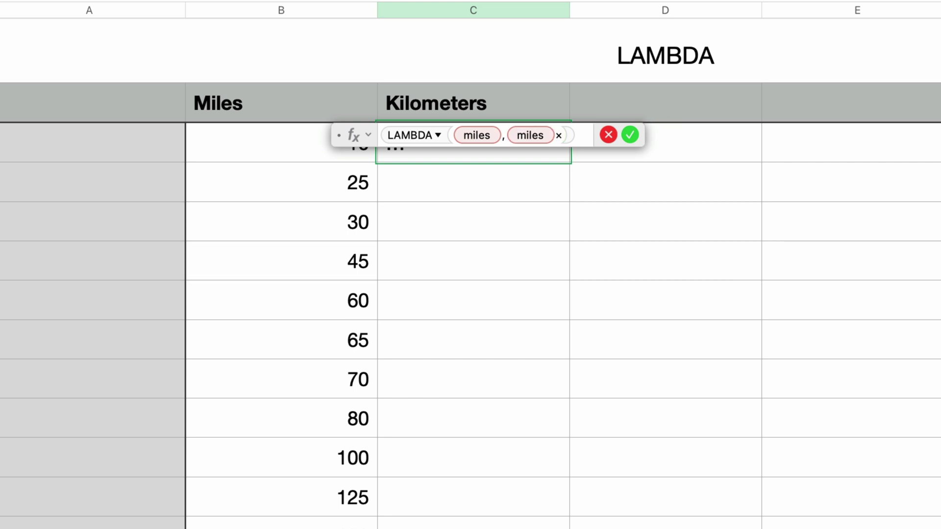
pyautogui.write('1.609')
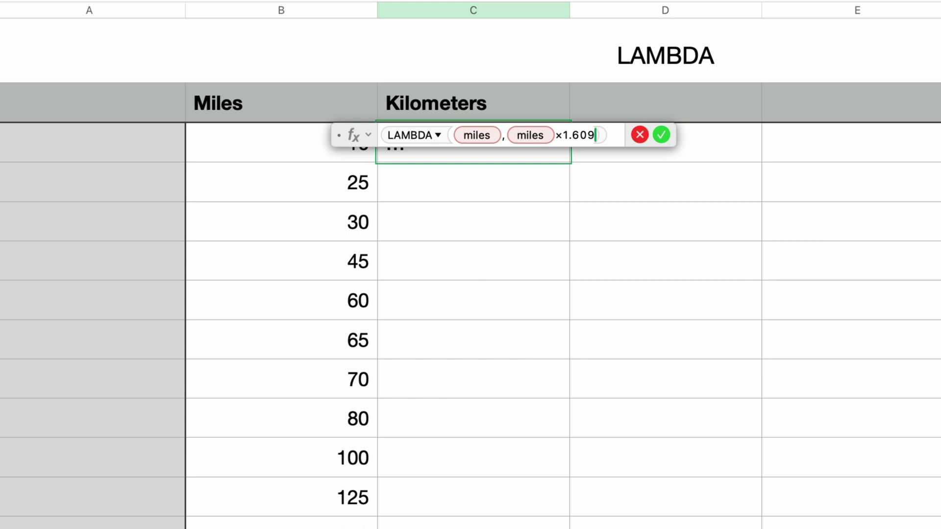
pyautogui.press('Return')
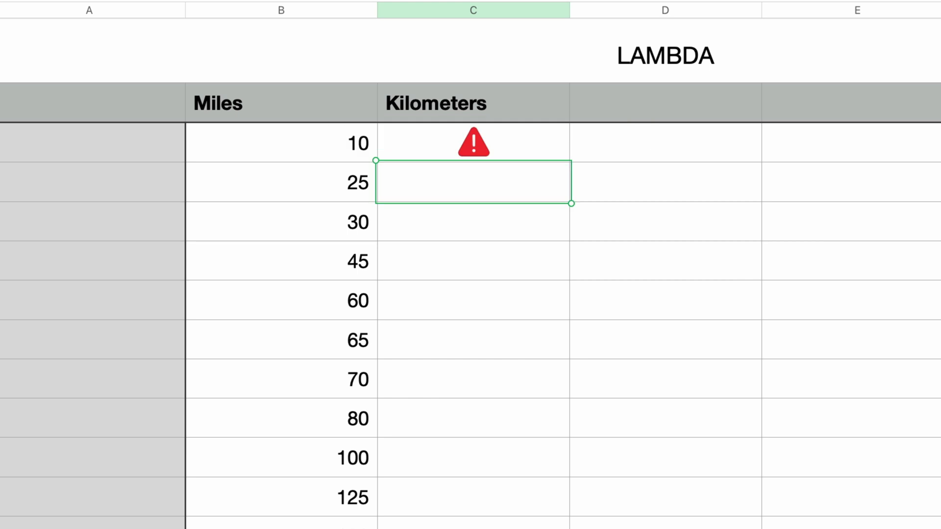
# Step: Read C2's error that a formula can't return a LAMBDA, then reopen the formula for editing
pyautogui.click(473, 143)
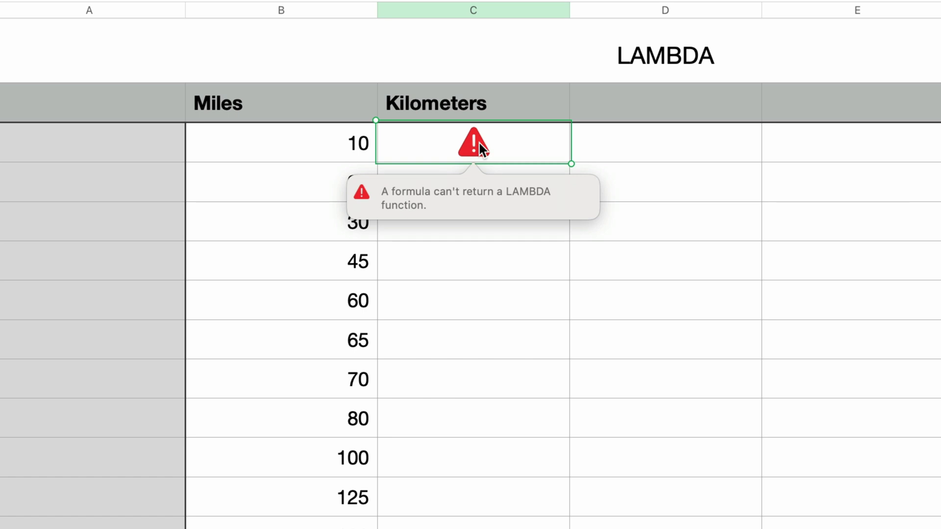
pyautogui.doubleClick(479, 143)
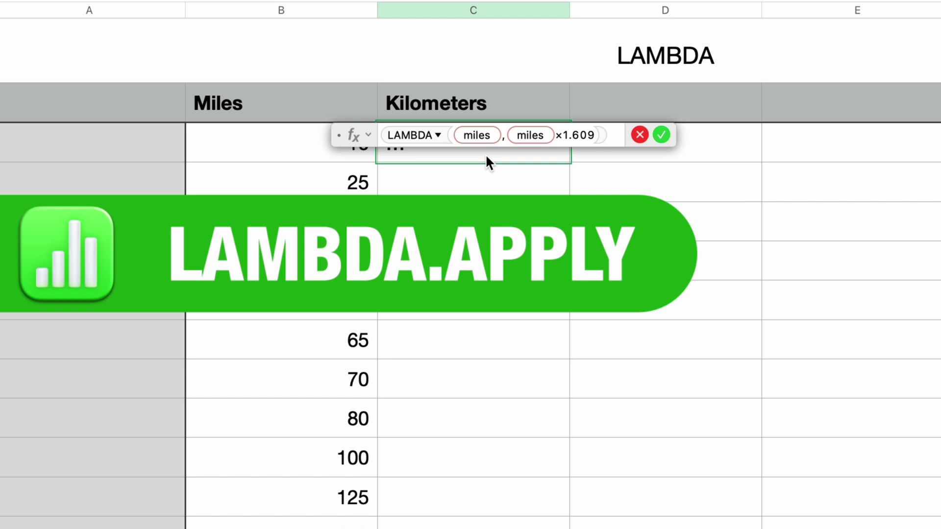
# Step: Replace the C2 formula with an empty LAMBDA.APPLY, keeping the editor clear of the Miles value 10
pyautogui.press('BackSpace')
pyautogui.press('BackSpace')
pyautogui.press('BackSpace')
pyautogui.press('BackSpace')
pyautogui.press('BackSpace')
pyautogui.press('BackSpace')
pyautogui.press('BackSpace')
pyautogui.press('BackSpace')
pyautogui.press('BackSpace')
pyautogui.press('BackSpace')
pyautogui.press('BackSpace')
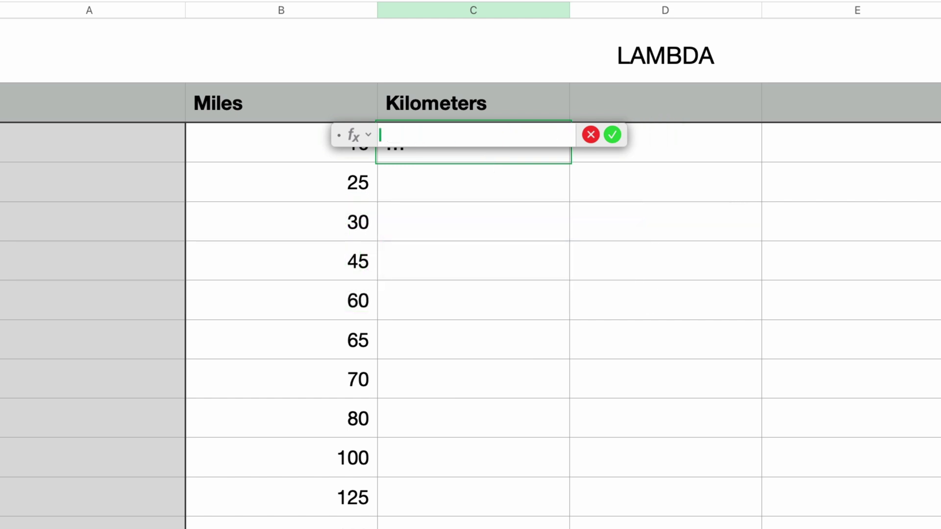
pyautogui.write('LAMBDA.APPLY')
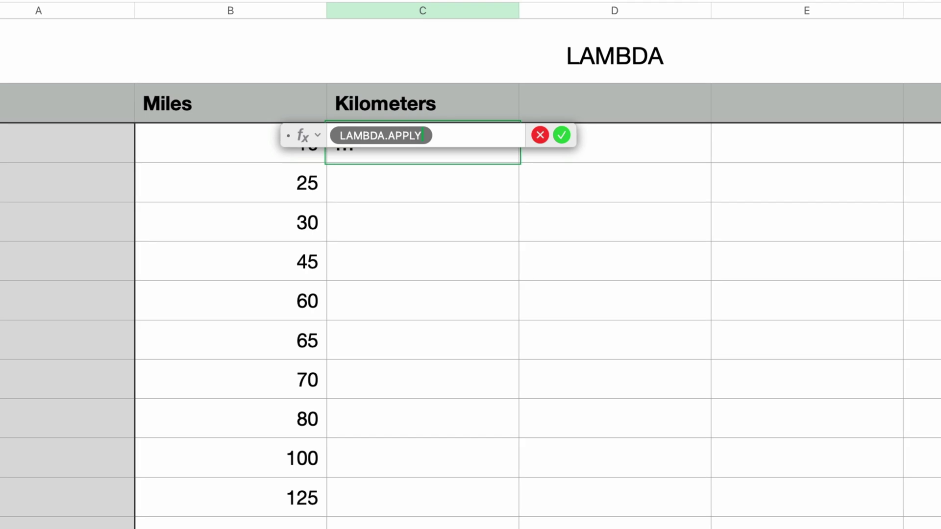
pyautogui.press('Return')
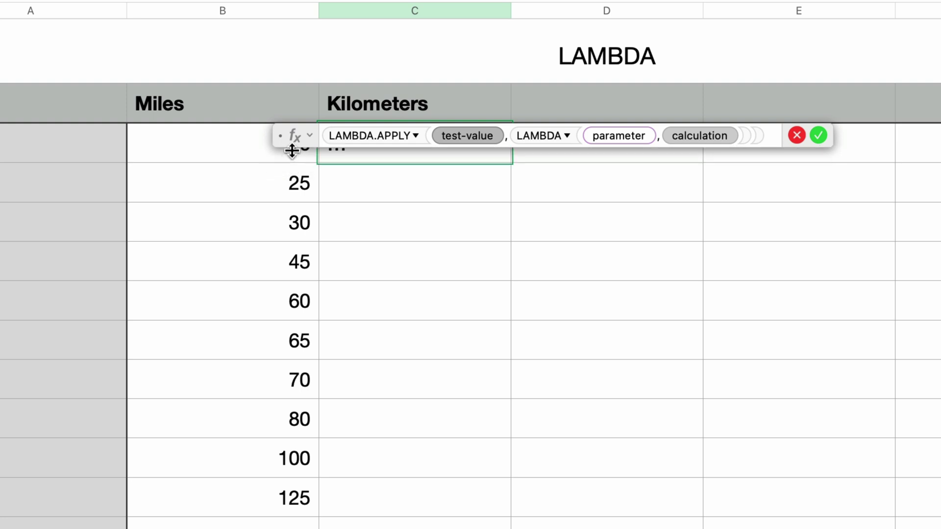
pyautogui.moveTo(296, 145); pyautogui.dragTo(292, 192)
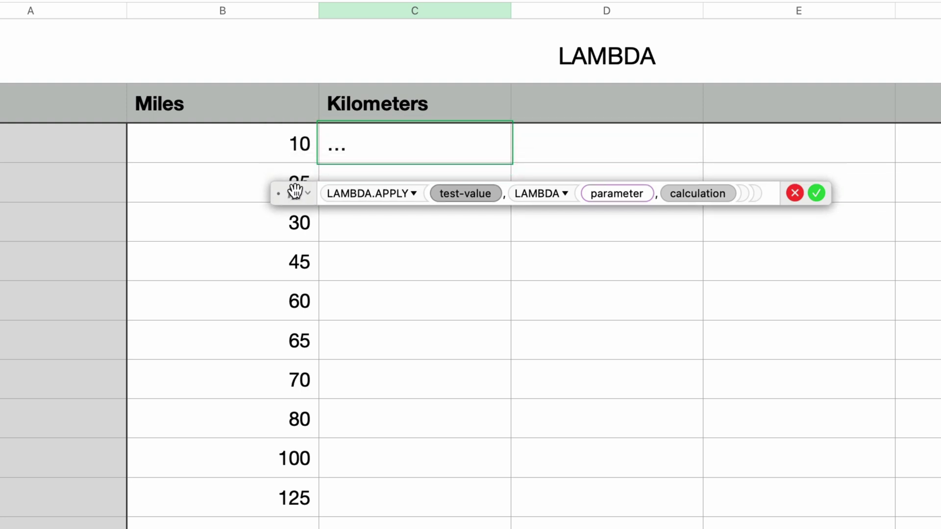
# Step: Complete LAMBDA.APPLY(B2, LAMBDA(miles, miles*1.609)) in C2, giving 16.09
pyautogui.click(222, 139)
pyautogui.press('Tab')
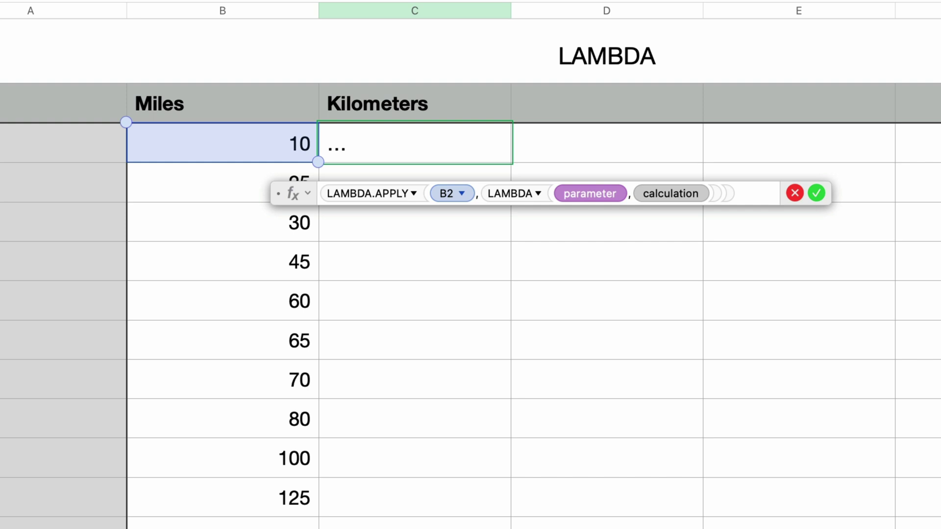
pyautogui.write('miles')
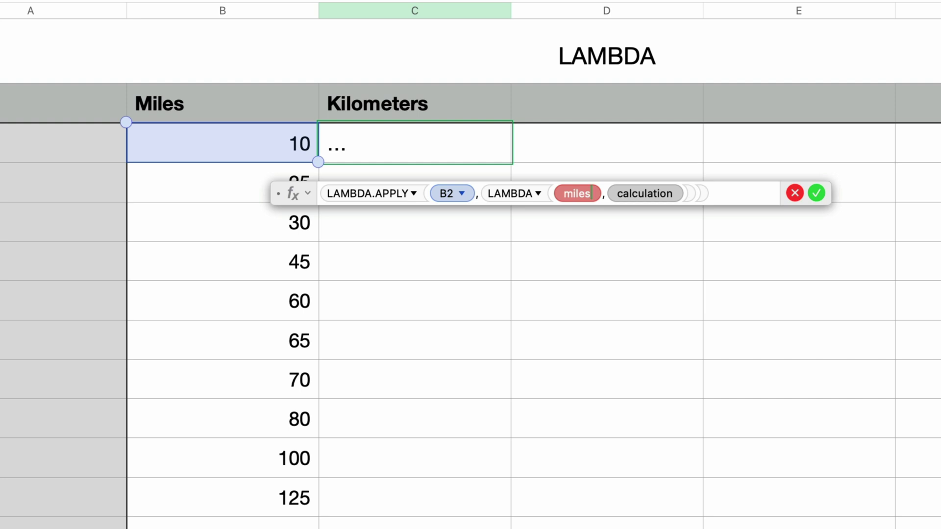
pyautogui.press('Tab')
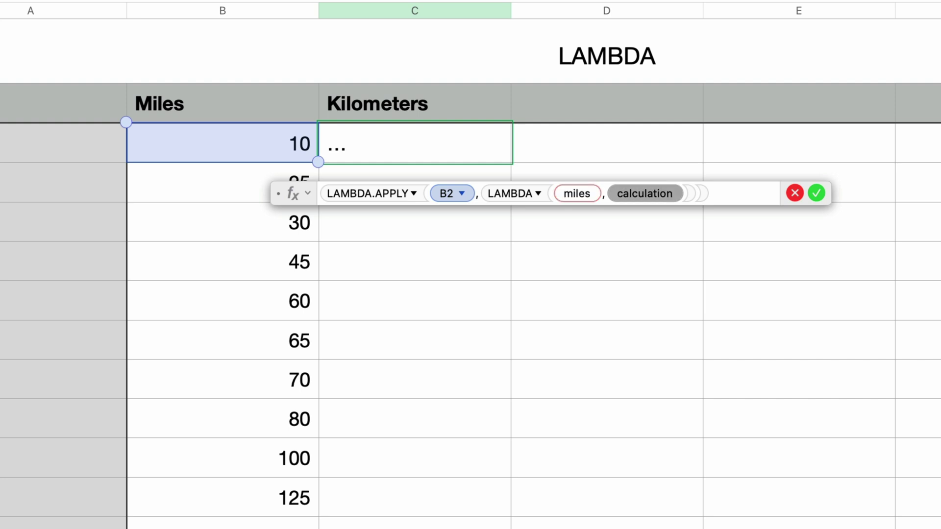
pyautogui.write('miles')
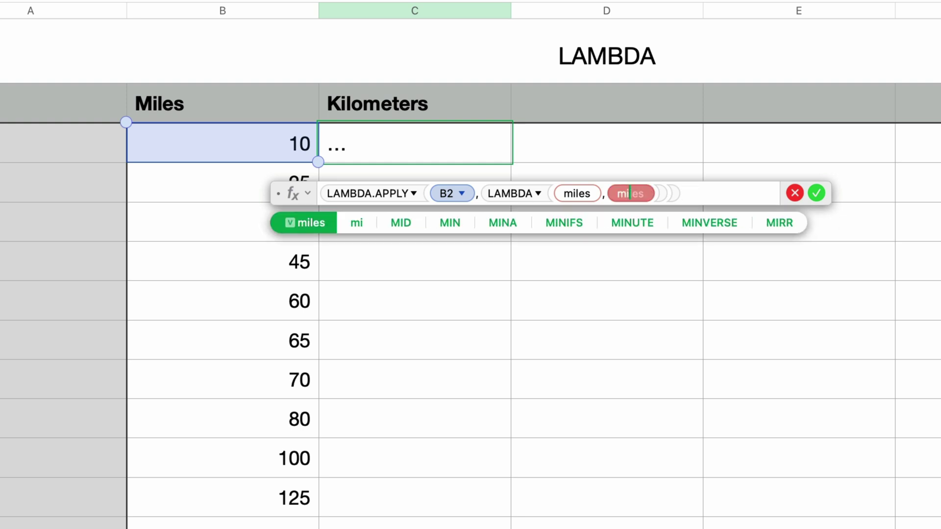
pyautogui.write('*')
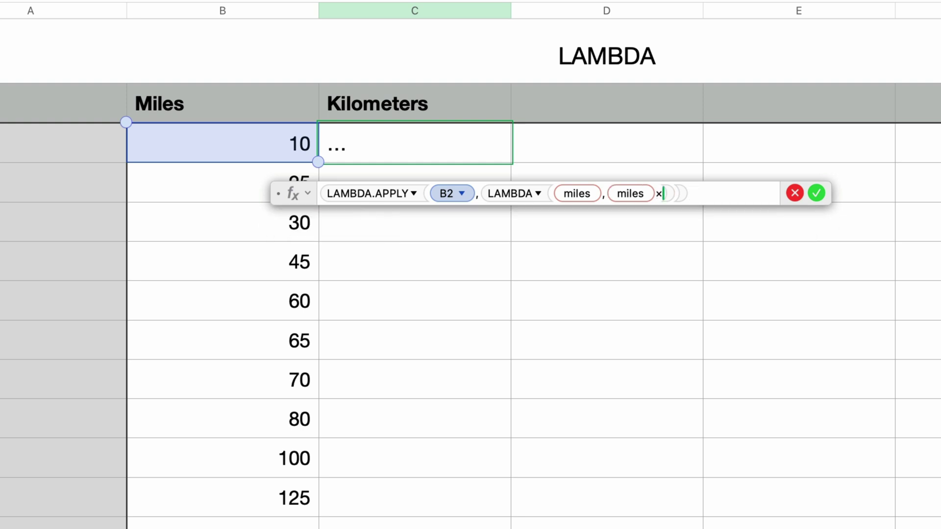
pyautogui.write('1.609')
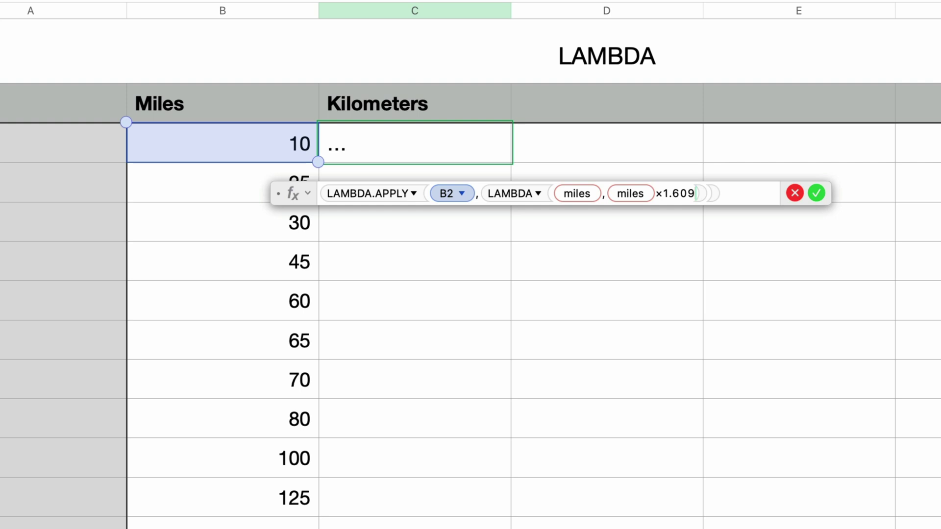
pyautogui.press('Return')
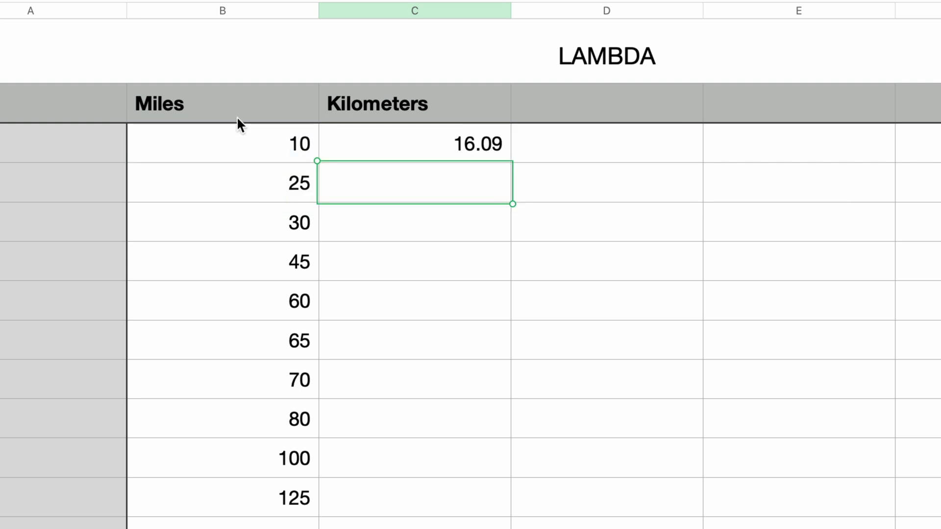
# Step: Fill the C2 formula down the Kilometers column, through 201.125 for 125 miles
pyautogui.click(401, 153)
pyautogui.moveTo(412, 161); pyautogui.dragTo(407, 526)
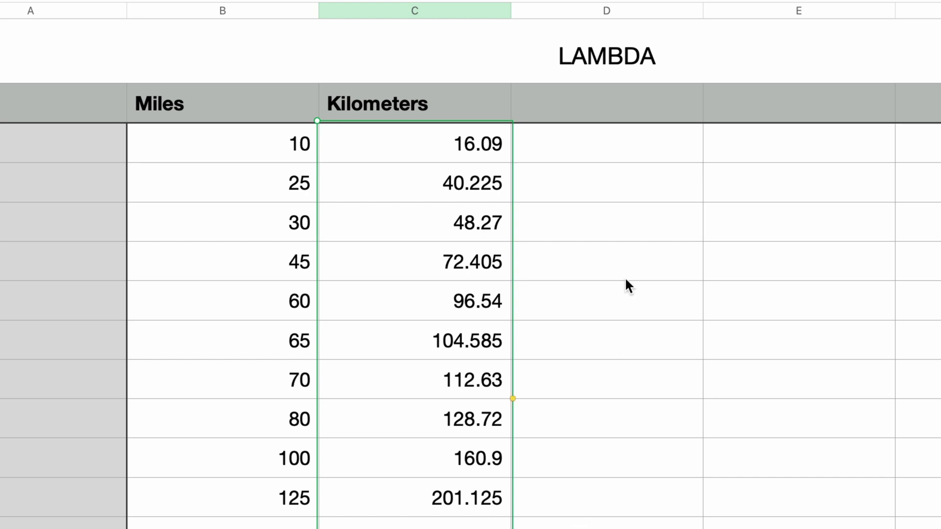
pyautogui.click(615, 145)
# Step: Enter =B2*1.609 in D2 and fill it down to row 15, matching Kilometers
pyautogui.write('=')
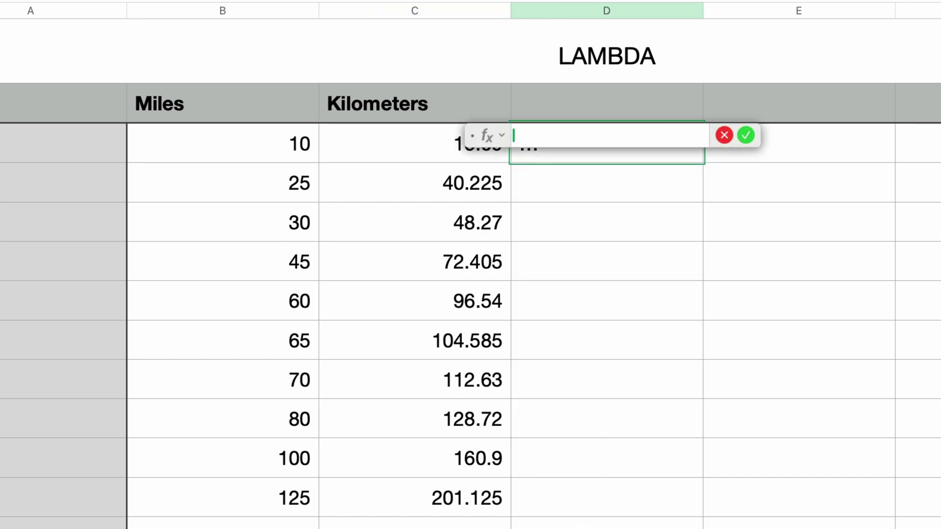
pyautogui.click(257, 140)
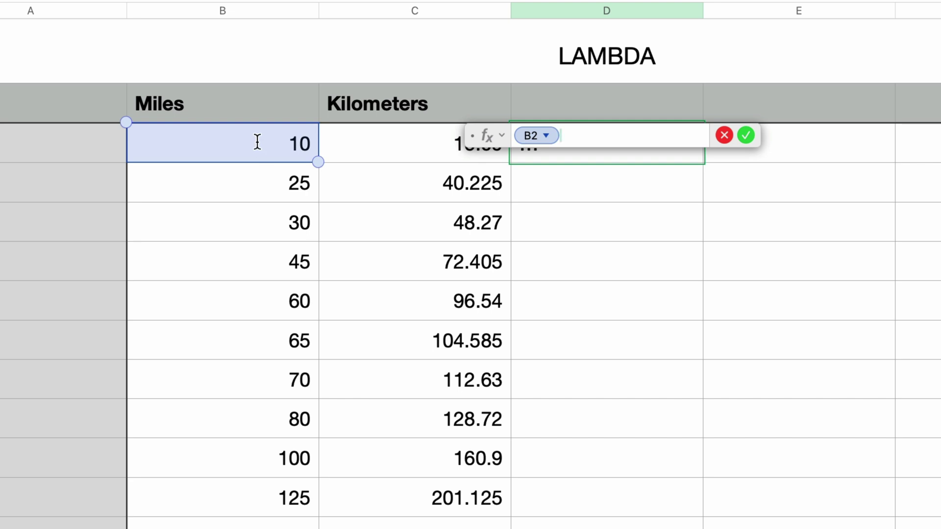
pyautogui.write('*')
pyautogui.write('1.609')
pyautogui.press('Return')
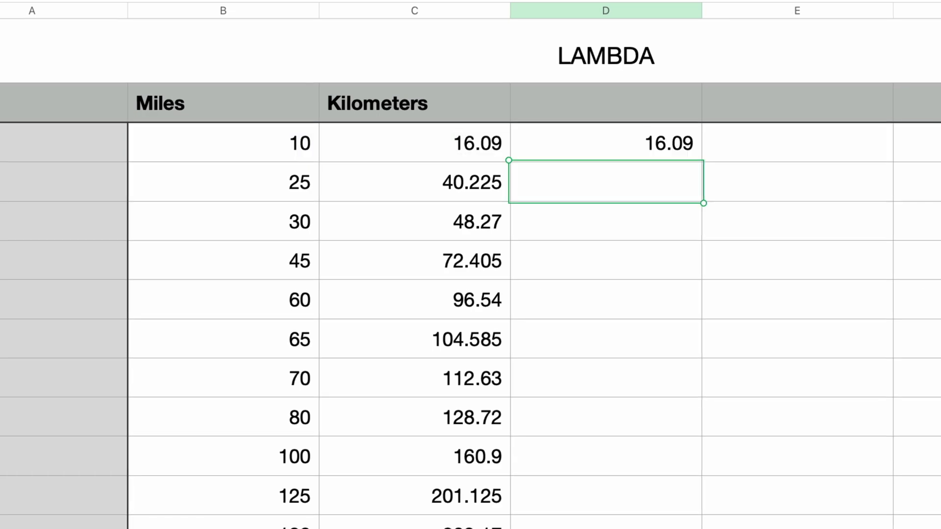
pyautogui.click(586, 146)
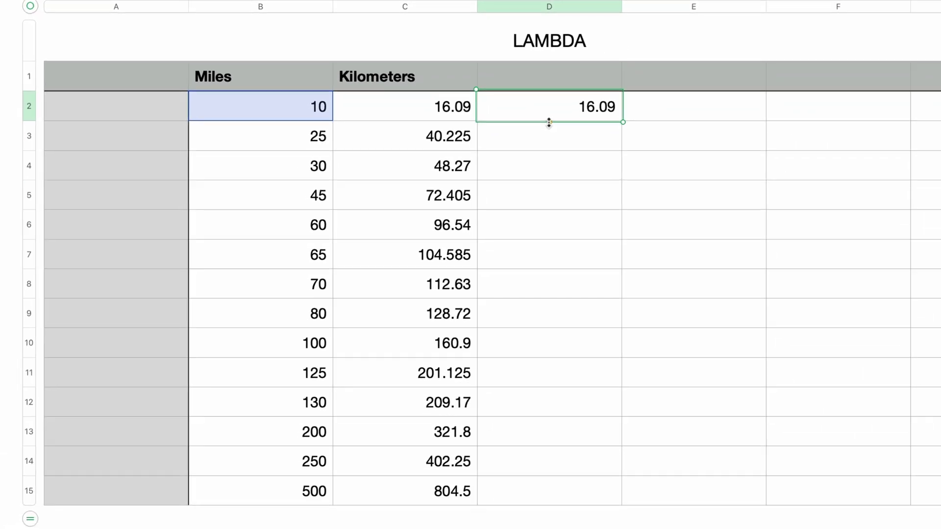
pyautogui.moveTo(554, 125); pyautogui.dragTo(521, 501)
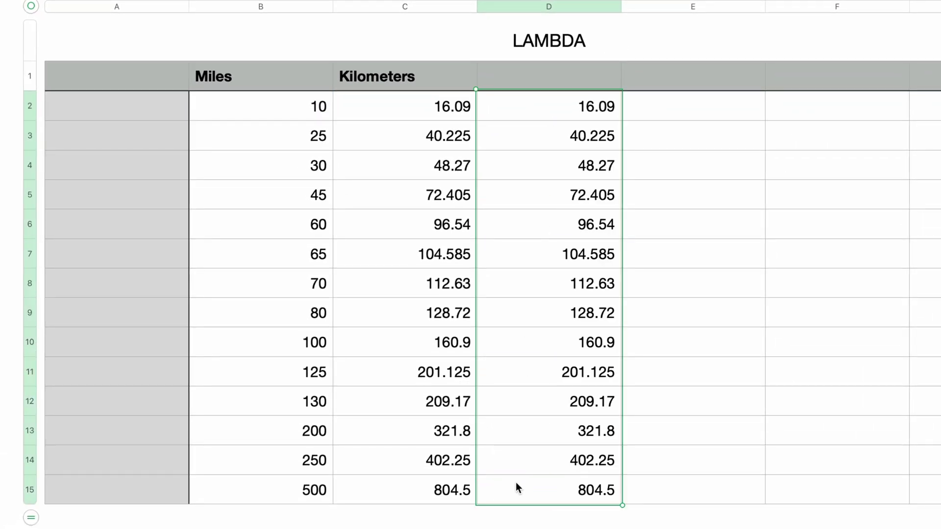